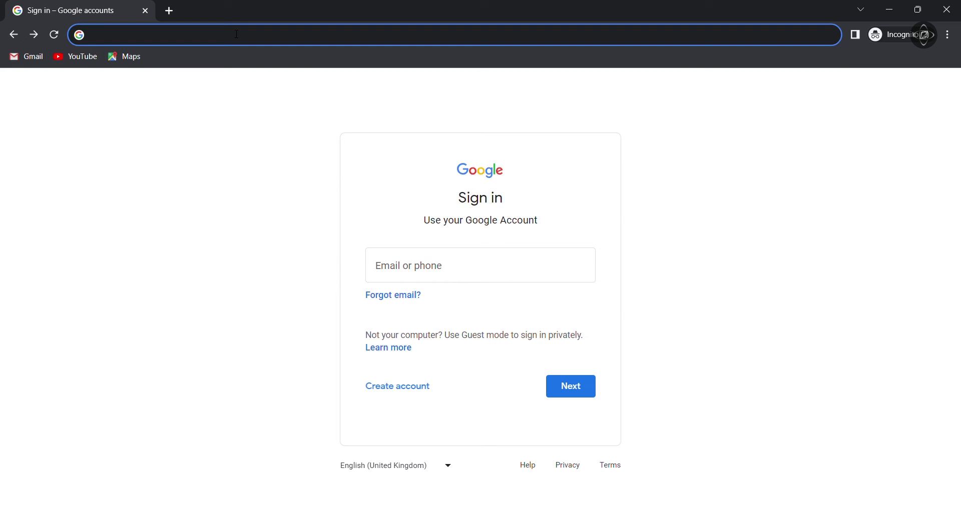
# Go to admin.google.com and sign in with the administrator email and password.
pyautogui.write('admin.')
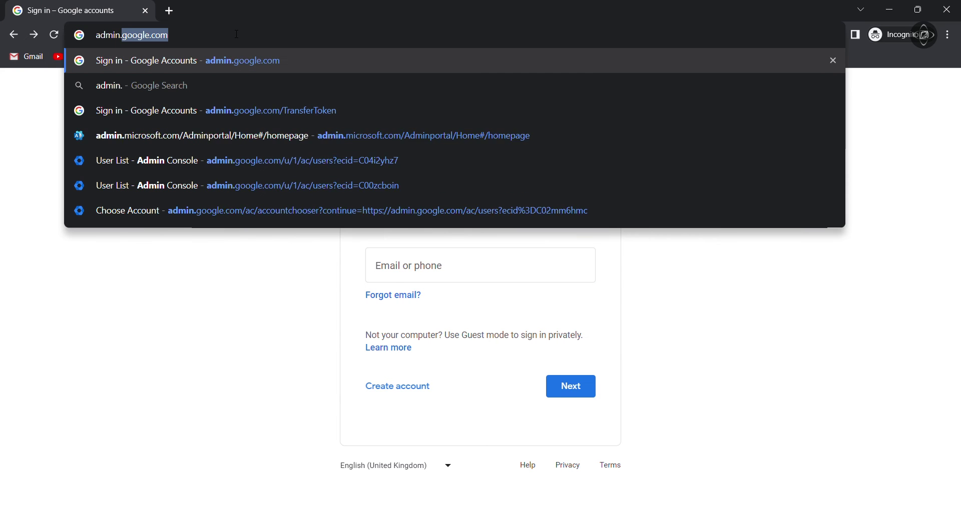
pyautogui.write('google.com')
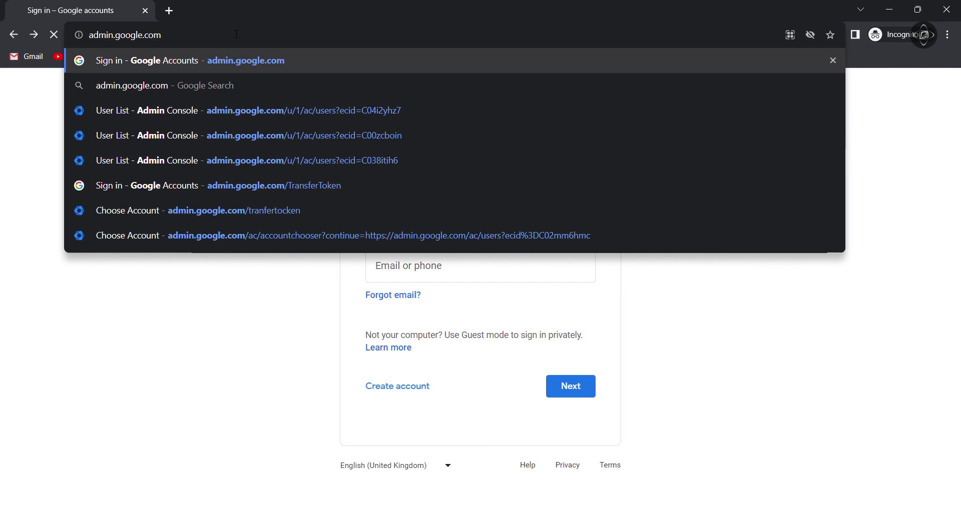
pyautogui.press('Return')
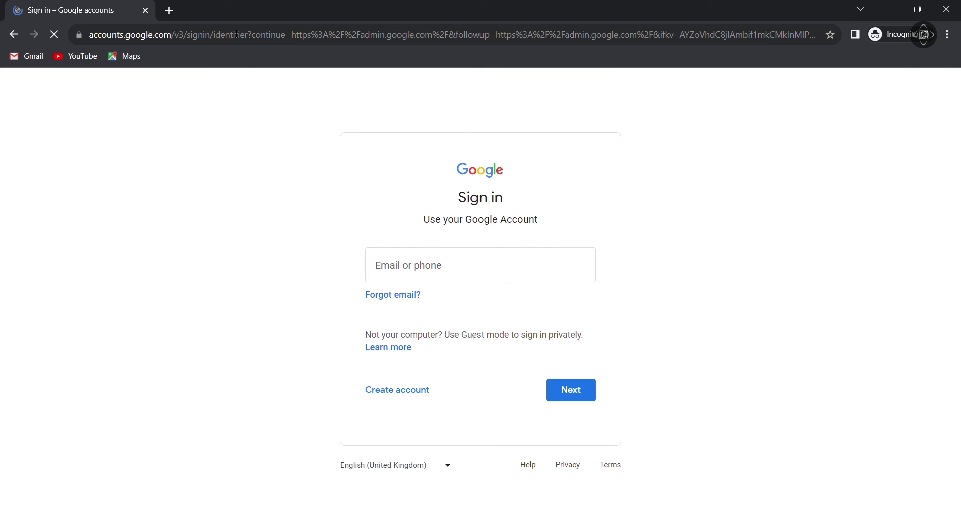
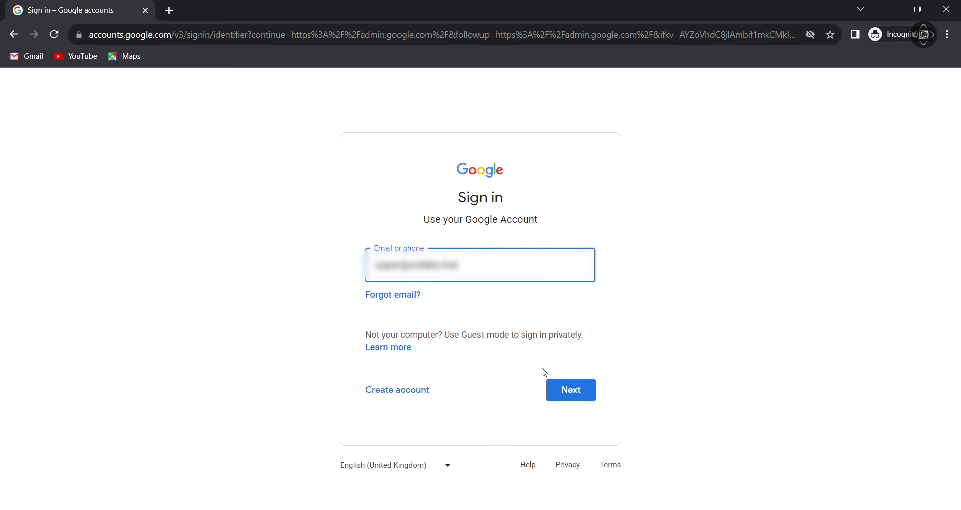
pyautogui.click(566, 393)
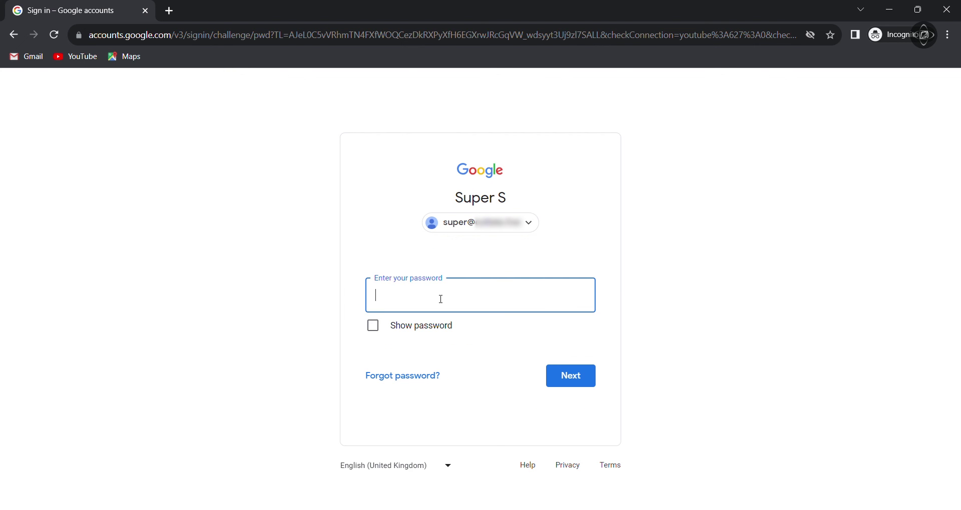
pyautogui.write('•••••••••••••')
pyautogui.click(554, 378)
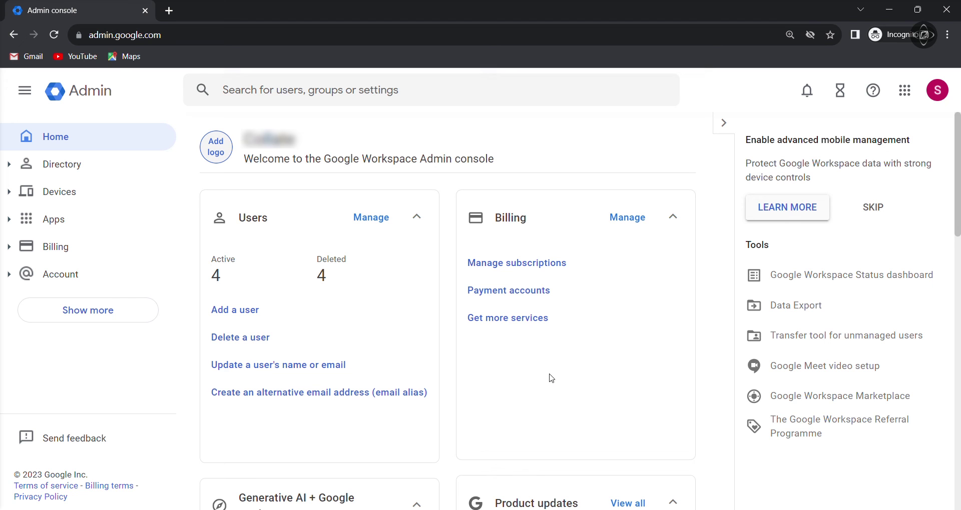
# From Directory > Users, open the Super S admin account's details page and scroll down.
pyautogui.click(55, 170)
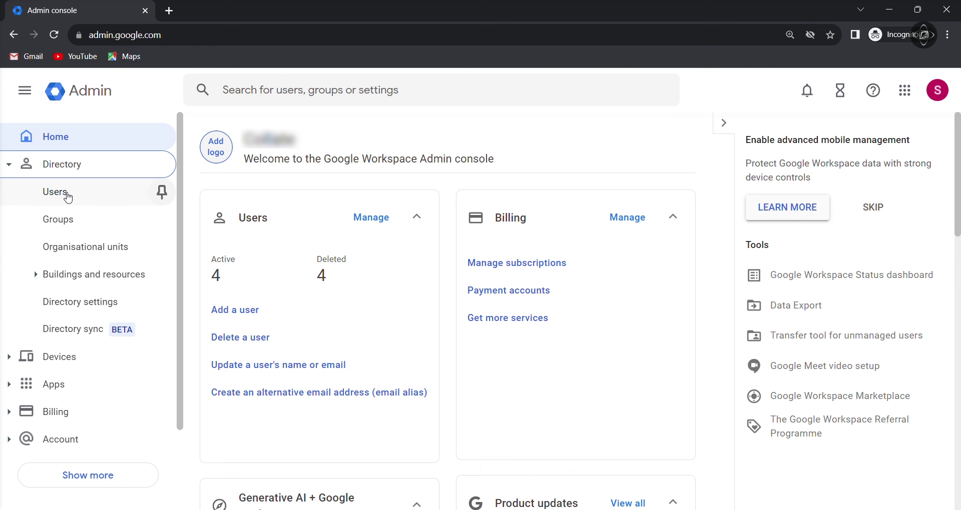
pyautogui.click(67, 197)
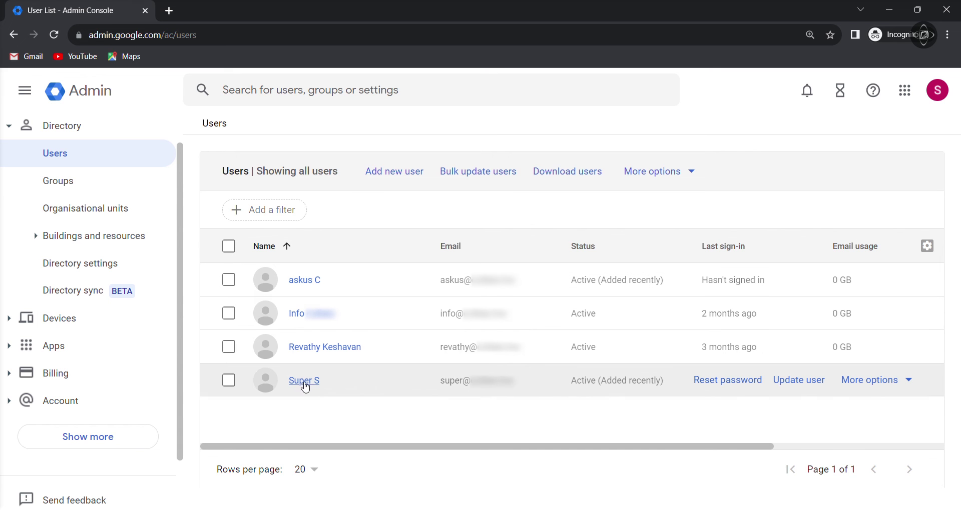
pyautogui.click(305, 382)
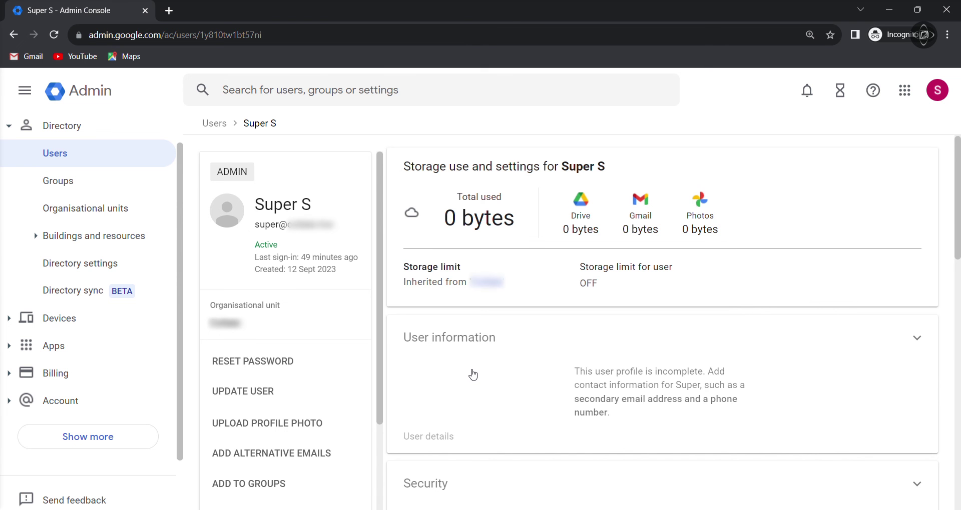
pyautogui.scroll(-5, 472, 375)
pyautogui.scroll(-3, 350, 382)
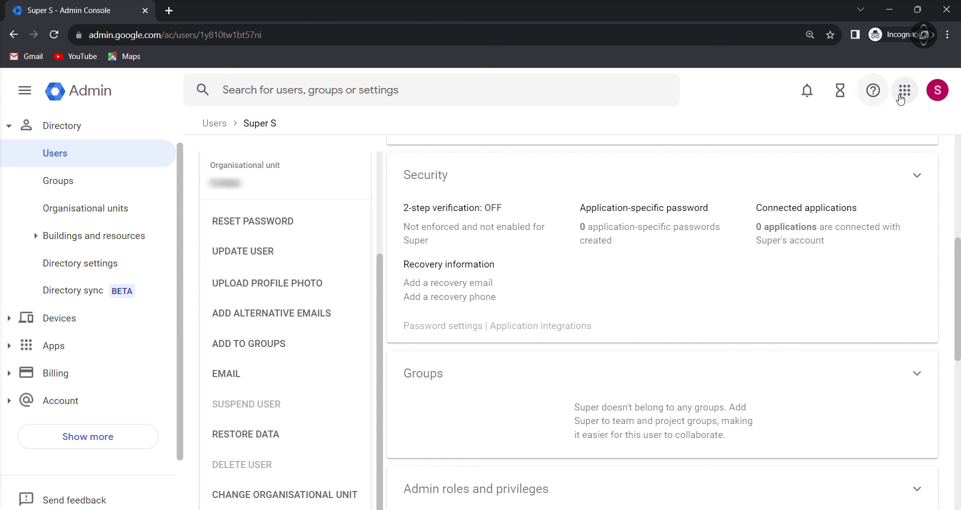
# Open Gmail from the apps grid and move both Gmail Team messages to Trash.
pyautogui.click(905, 92)
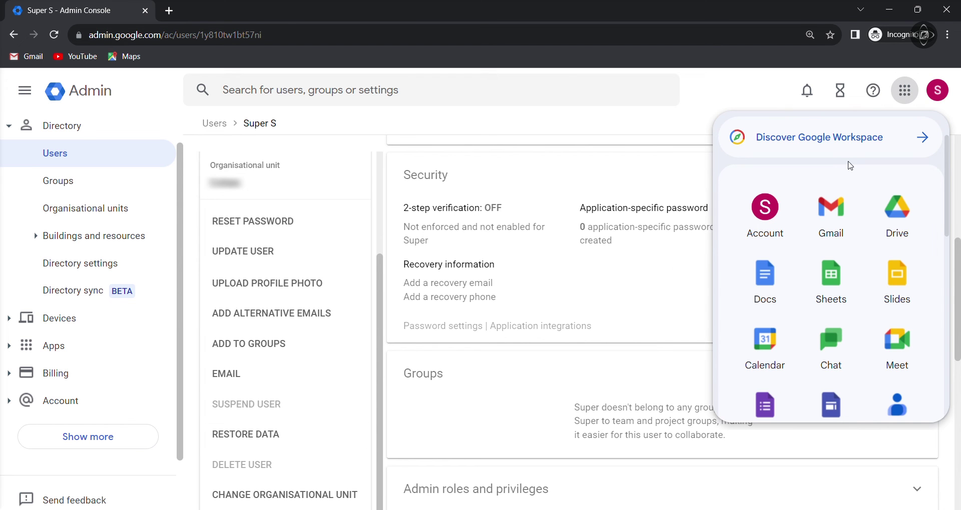
pyautogui.click(833, 213)
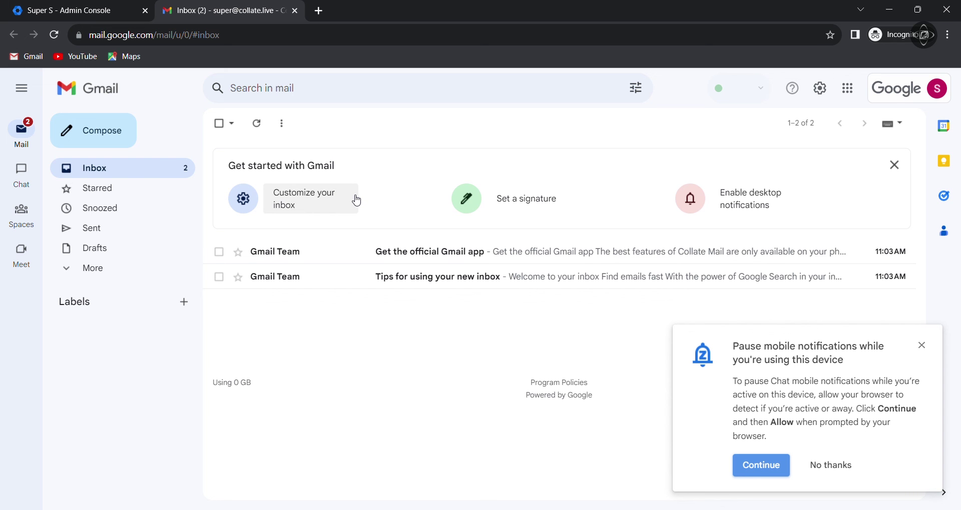
pyautogui.click(219, 252)
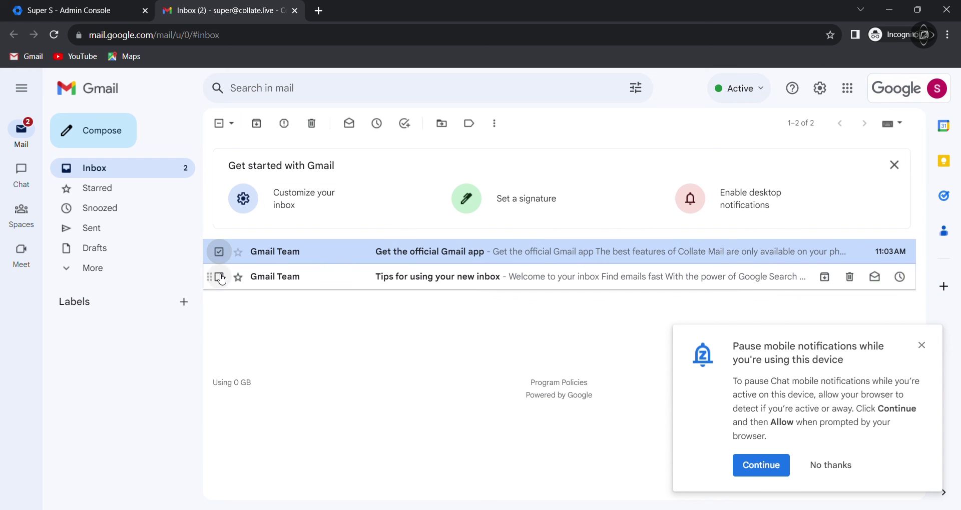
pyautogui.click(220, 277)
pyautogui.click(311, 123)
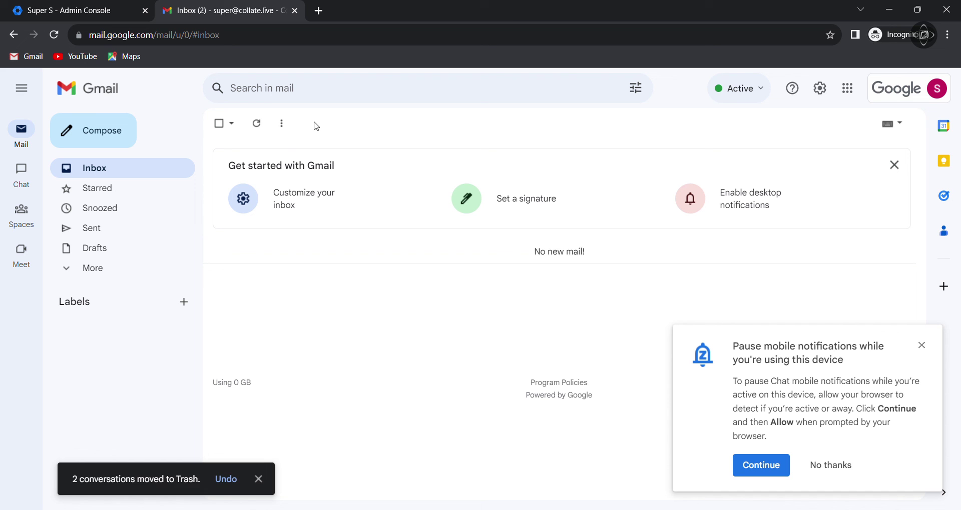
# Permanently delete both messages from Trash and return to the Admin console tab.
pyautogui.click(114, 270)
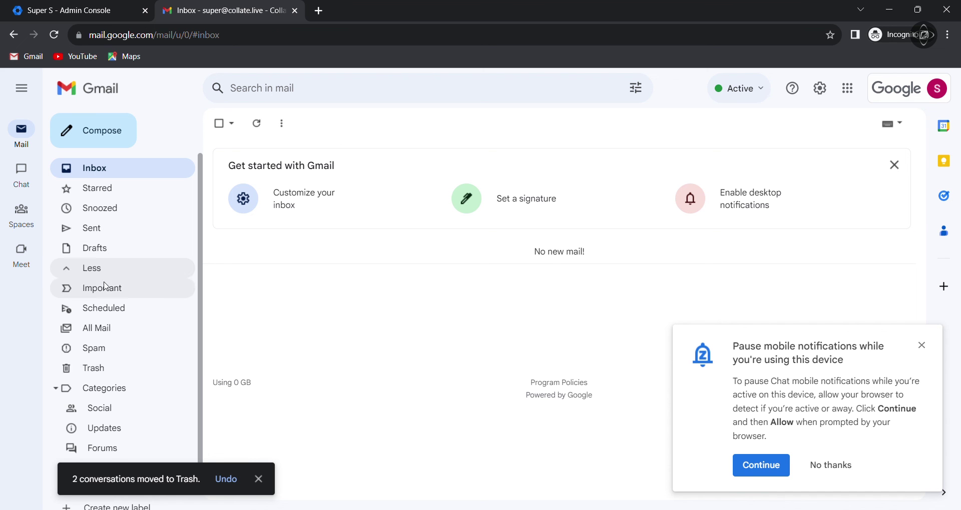
pyautogui.click(97, 370)
pyautogui.click(218, 221)
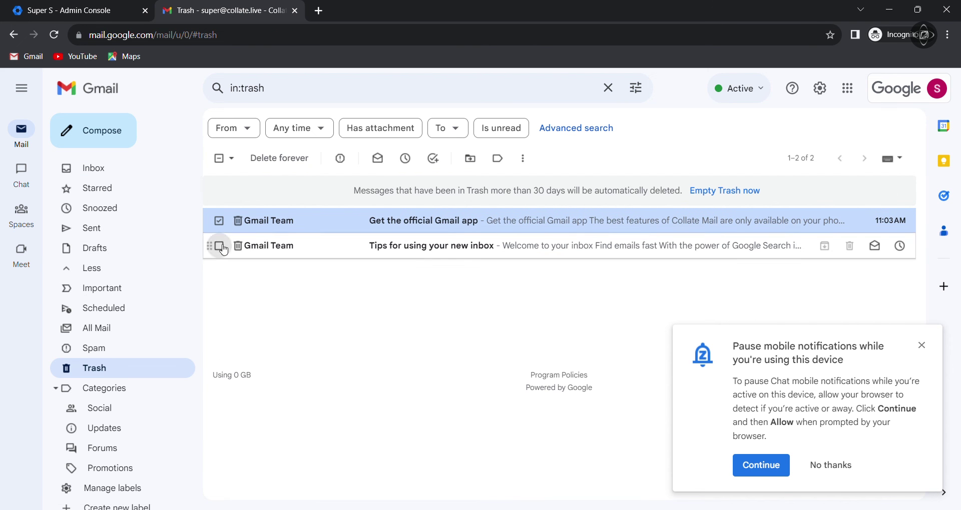
pyautogui.click(218, 246)
pyautogui.click(294, 159)
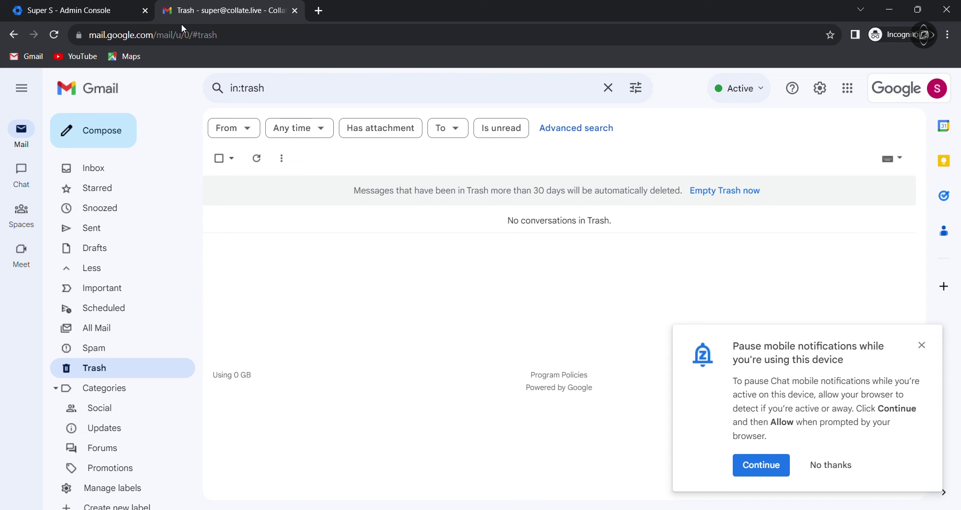
pyautogui.click(108, 10)
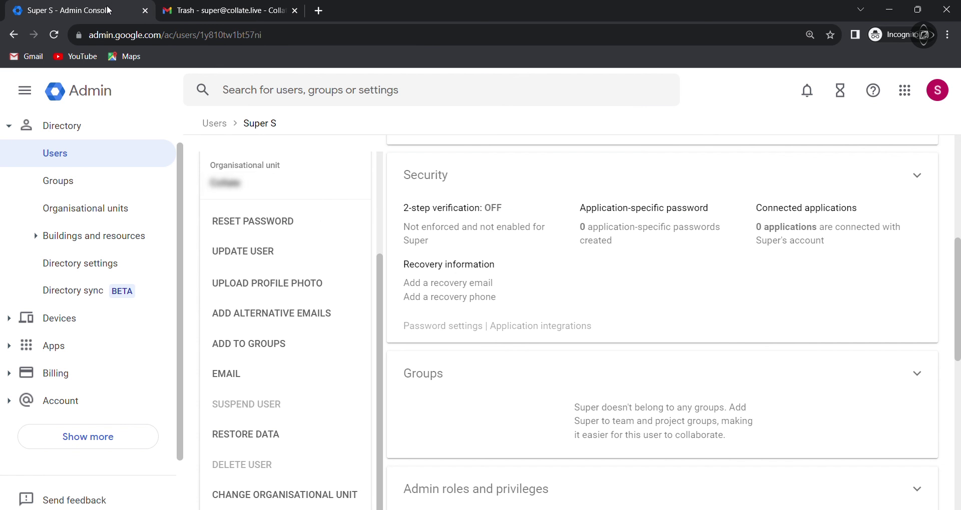
# Restore Super S's Gmail data for September 10 to September 12, 2023.
pyautogui.click(259, 438)
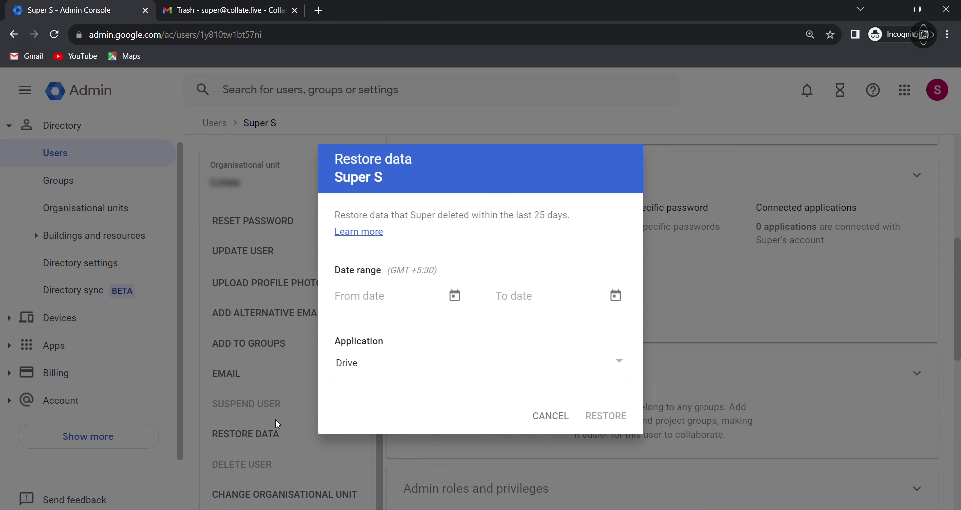
pyautogui.click(455, 297)
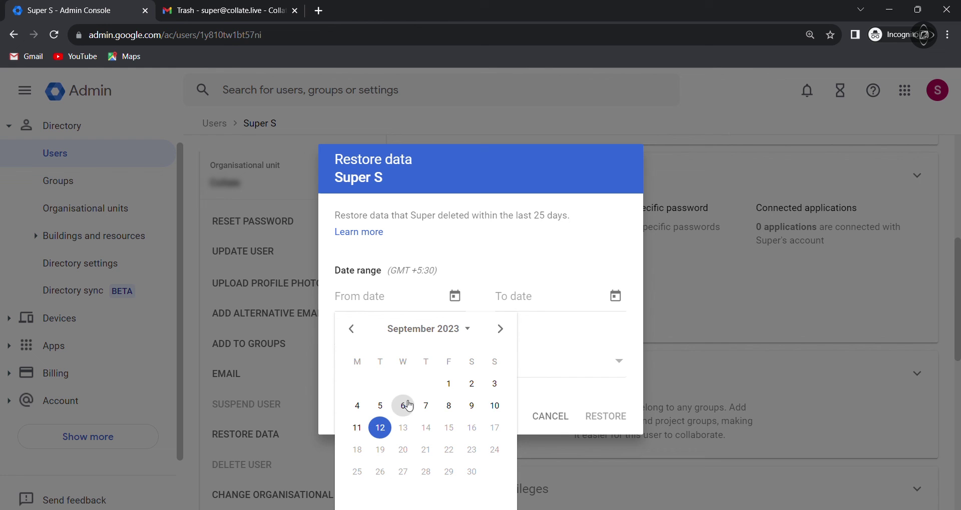
pyautogui.click(494, 405)
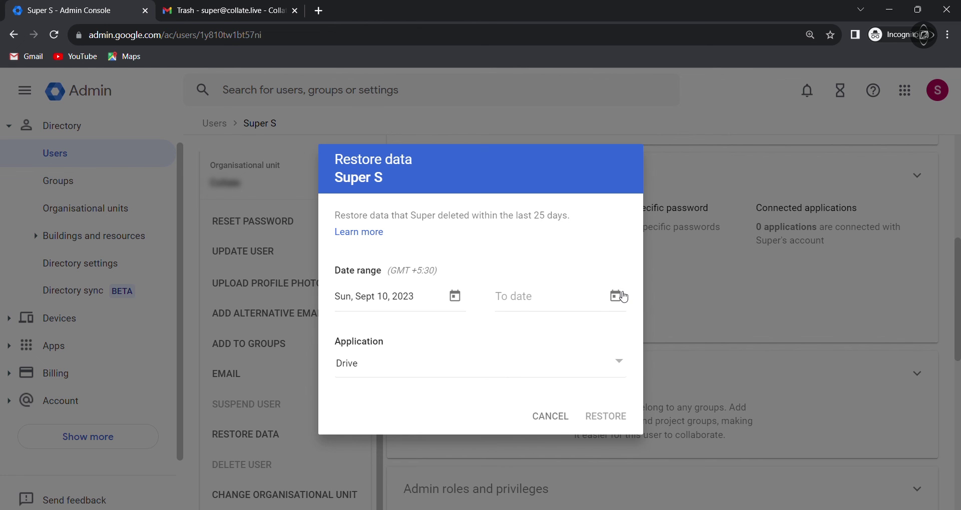
pyautogui.click(615, 297)
pyautogui.click(547, 424)
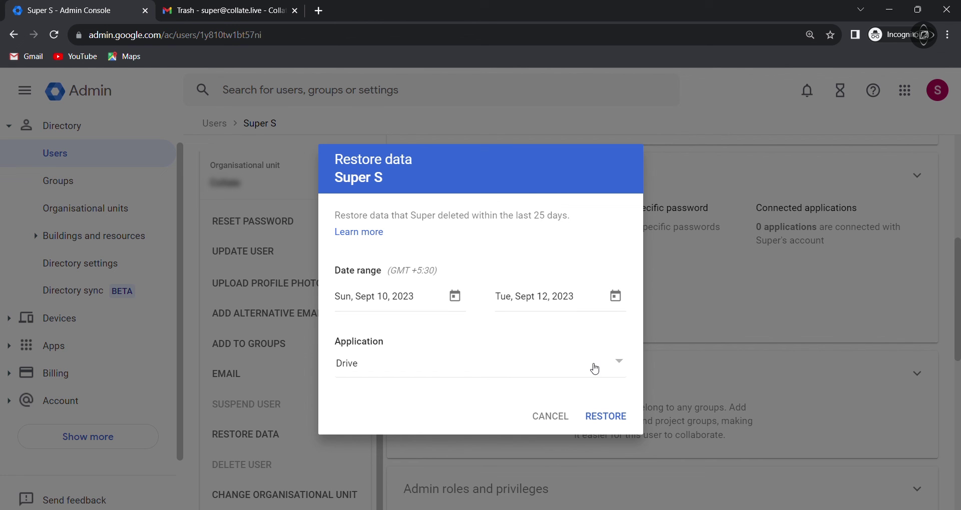
pyautogui.click(621, 364)
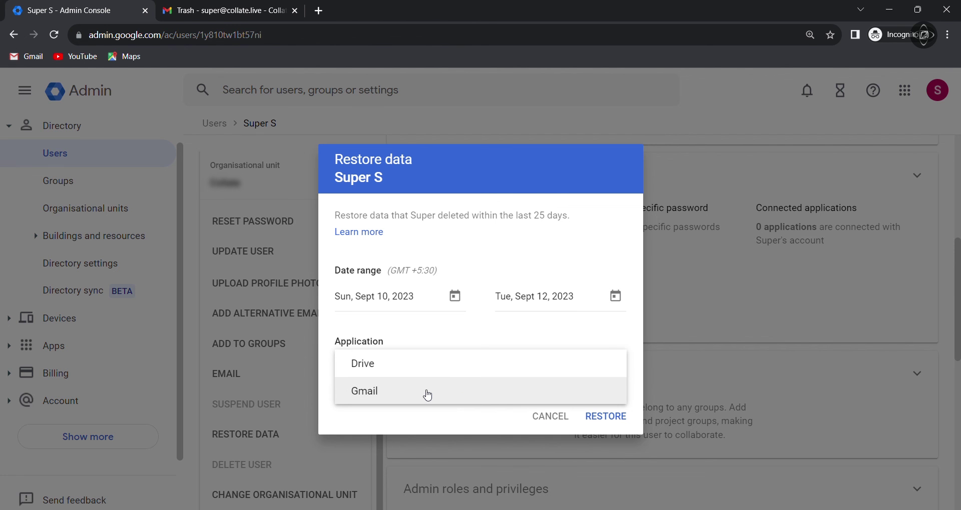
pyautogui.click(426, 395)
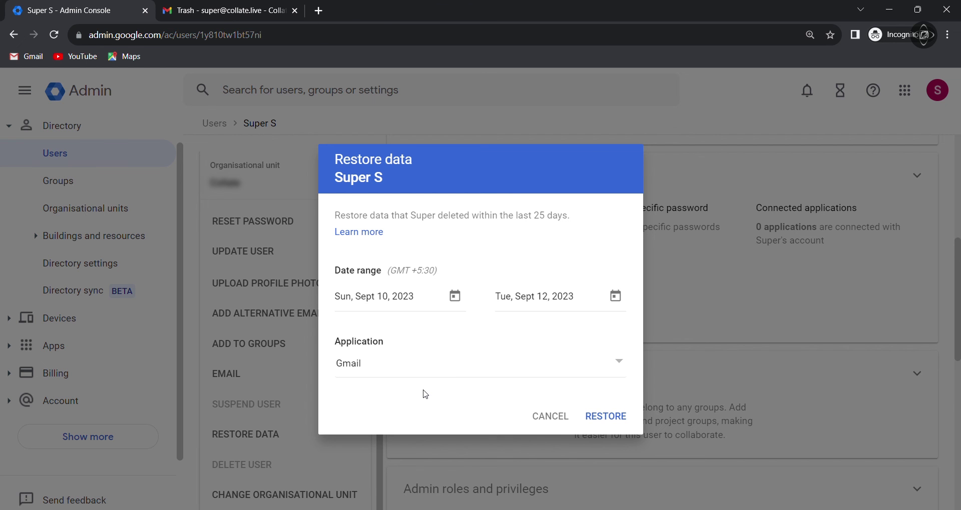
pyautogui.click(603, 418)
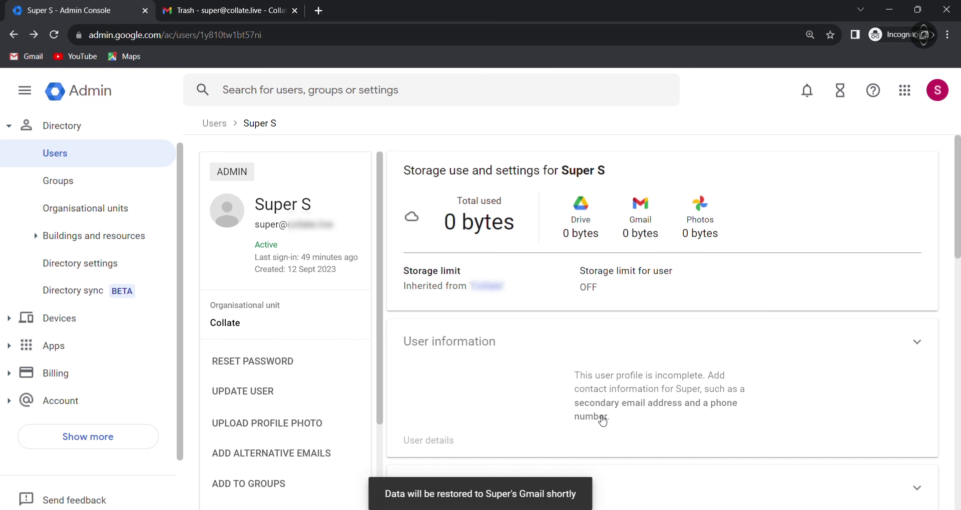
# Switch back to Gmail, open the Inbox and reload the page to check for the restored messages.
pyautogui.click(240, 11)
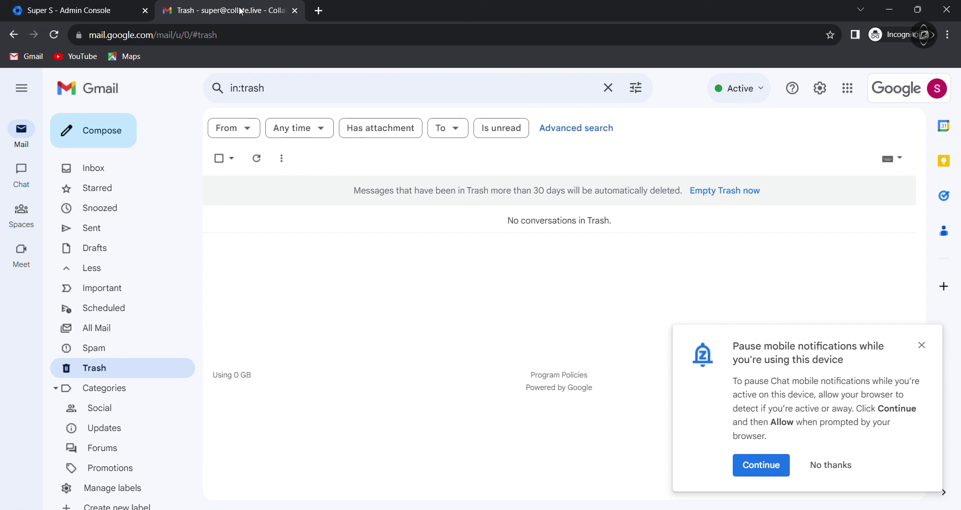
pyautogui.click(128, 174)
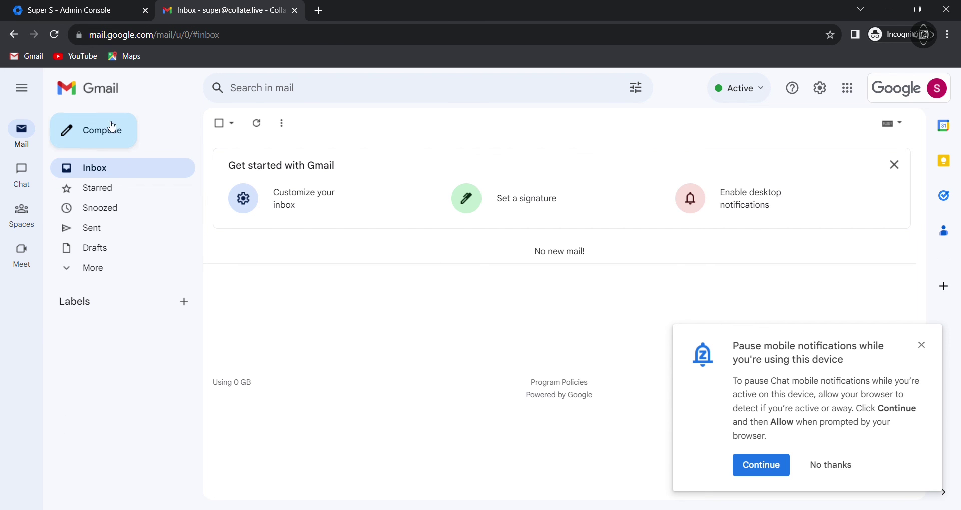
pyautogui.click(54, 33)
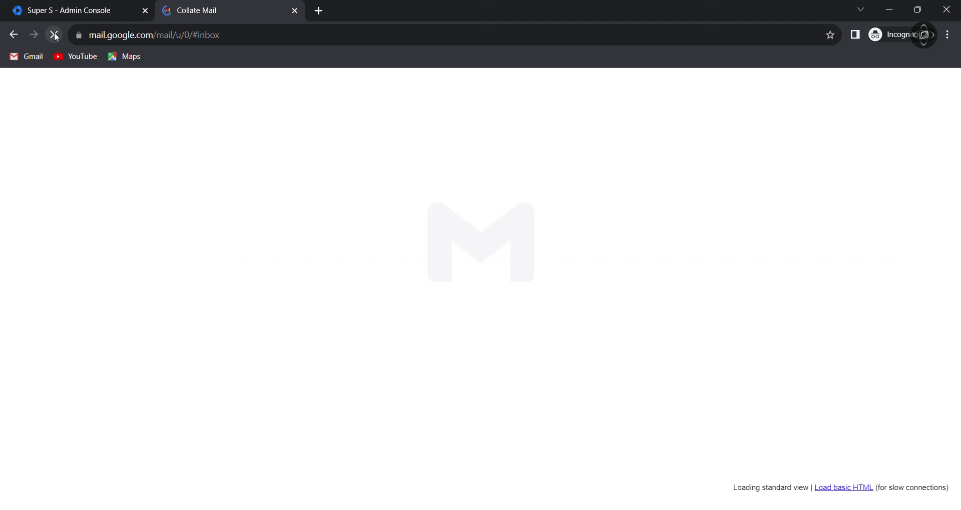